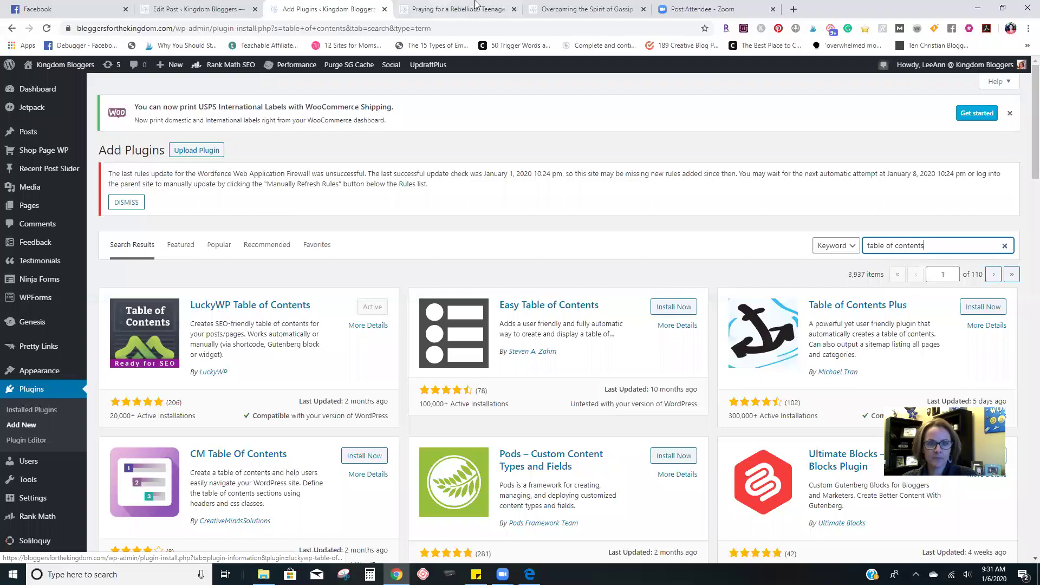
Step: Open the Table of Contents plugin's settings page and look through its General options
{"action": "left_click", "coordinate": [183, 7]}
{"action": "left_click", "coordinate": [566, 9]}
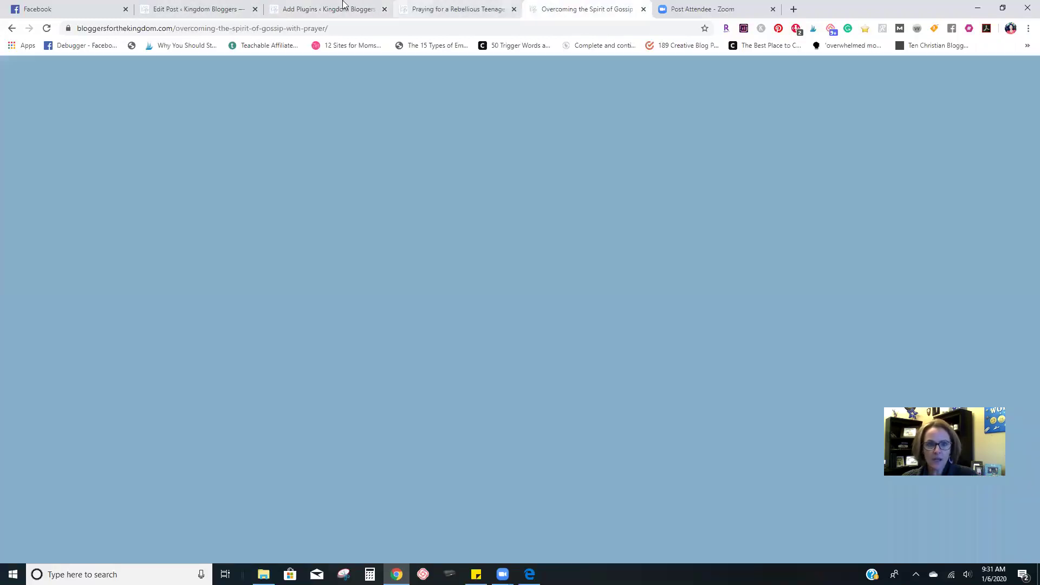
{"action": "left_click", "coordinate": [325, 9]}
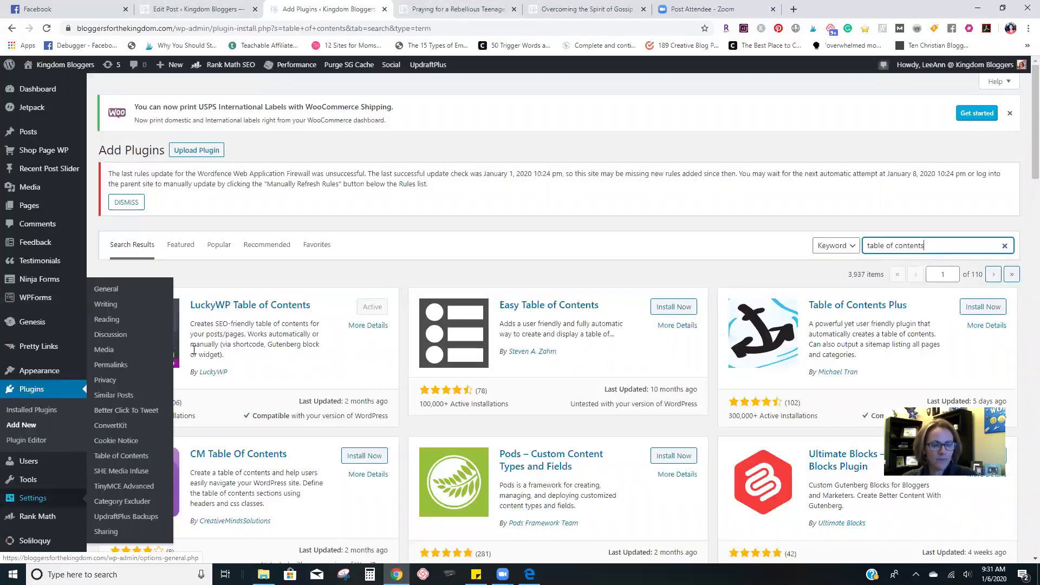
{"action": "scroll", "coordinate": [186, 224], "scroll_direction": "down", "scroll_amount": 4}
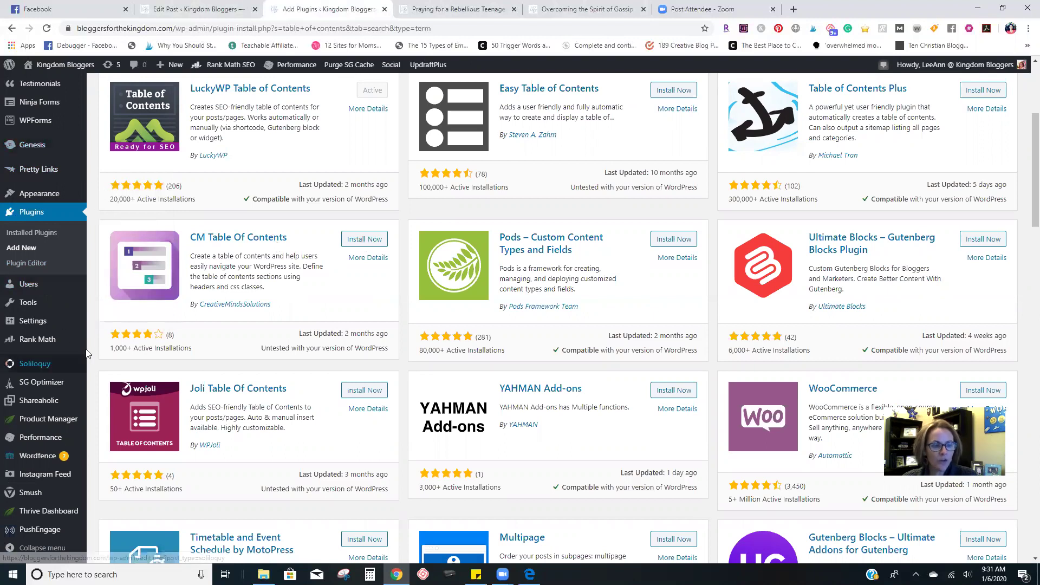
{"action": "mouse_move", "coordinate": [29, 324]}
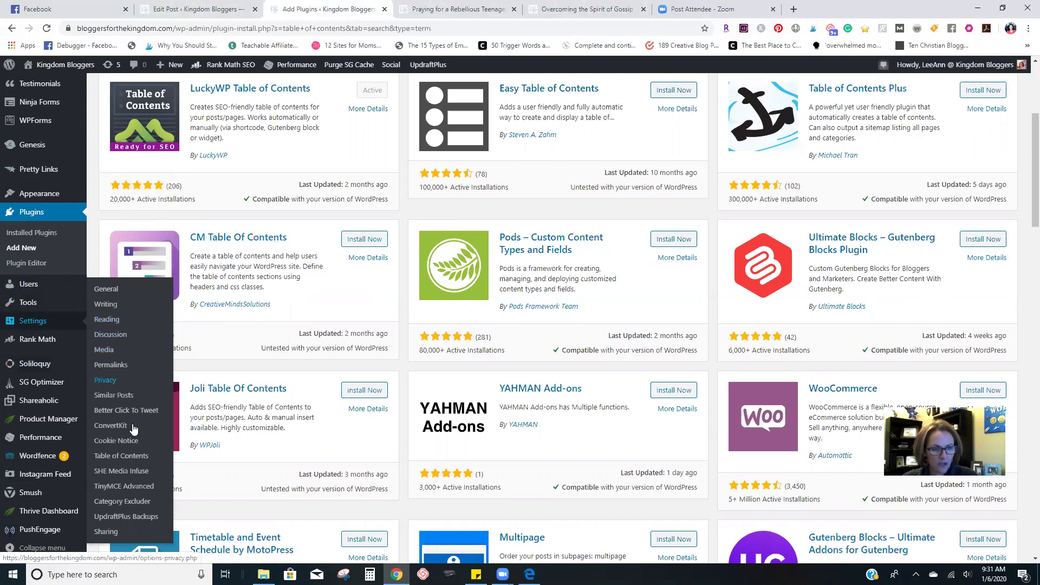
{"action": "left_click", "coordinate": [131, 456]}
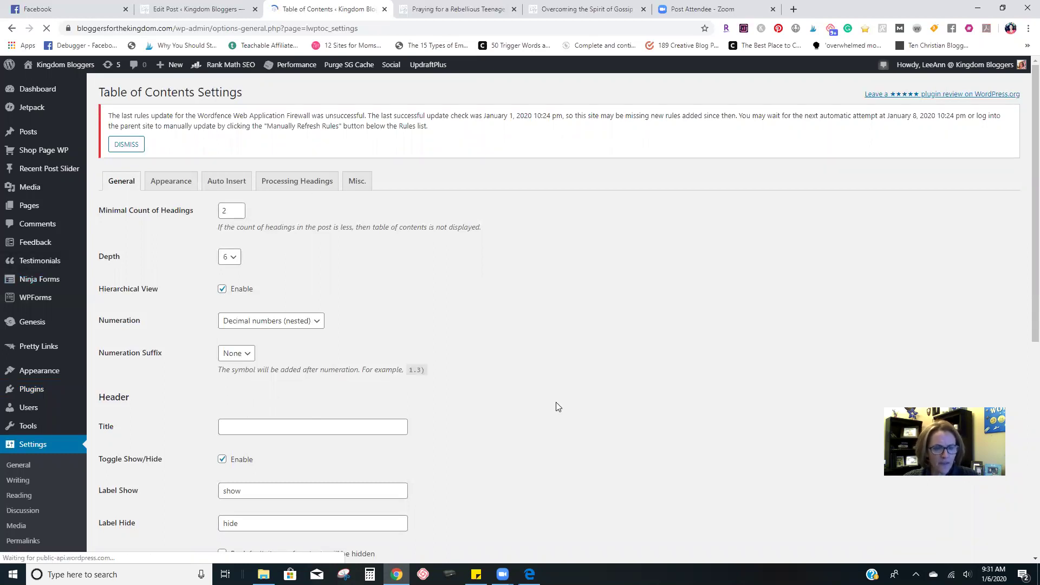
{"action": "scroll", "coordinate": [558, 407], "scroll_direction": "down", "scroll_amount": 3}
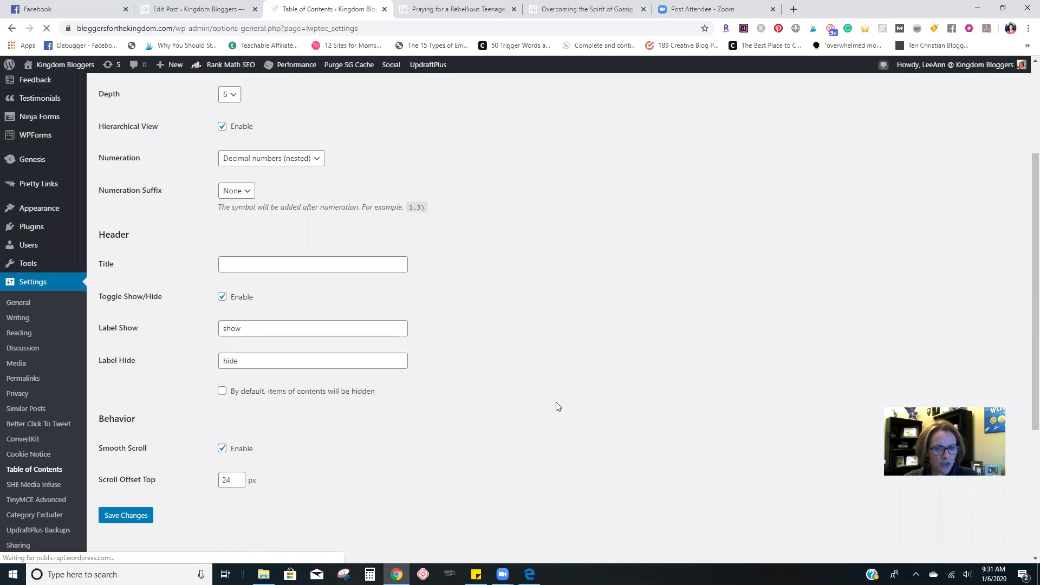
{"action": "scroll", "coordinate": [555, 406], "scroll_direction": "up", "scroll_amount": 3}
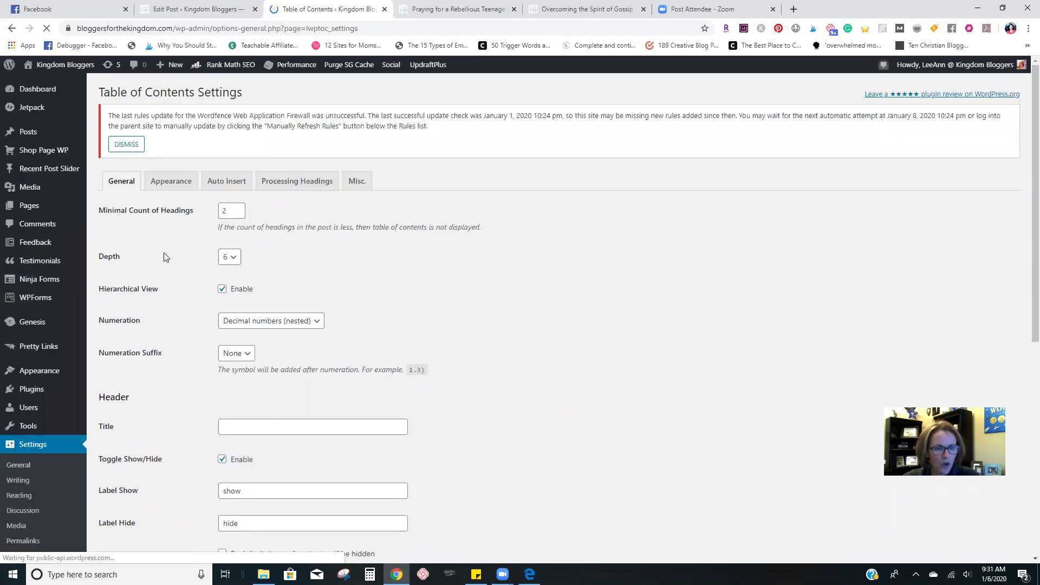
Step: Open the plugin's Appearance settings and compare the override colors with the table of contents in the gossip post
{"action": "left_click", "coordinate": [162, 182]}
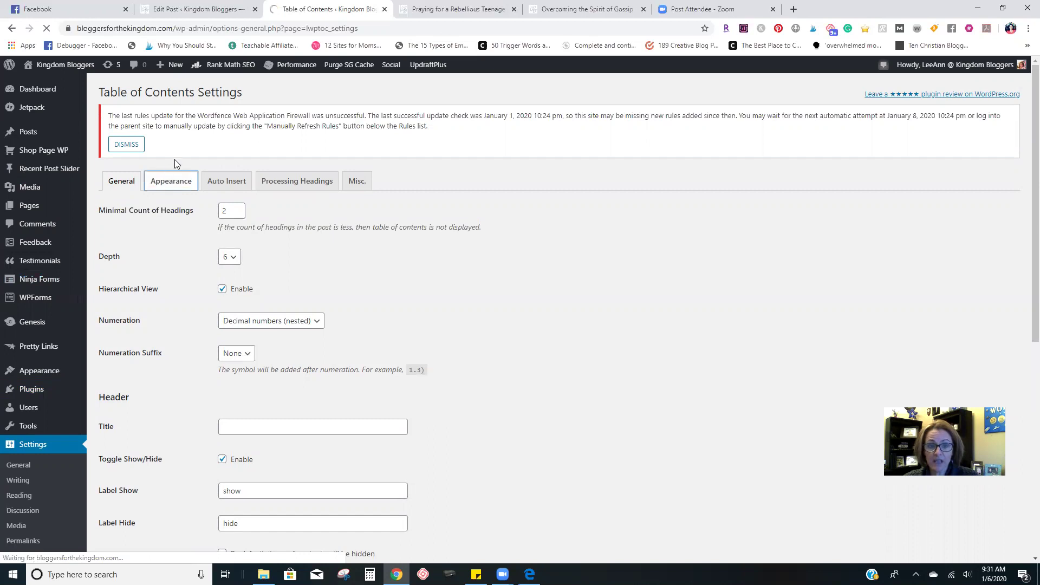
{"action": "left_click", "coordinate": [582, 9]}
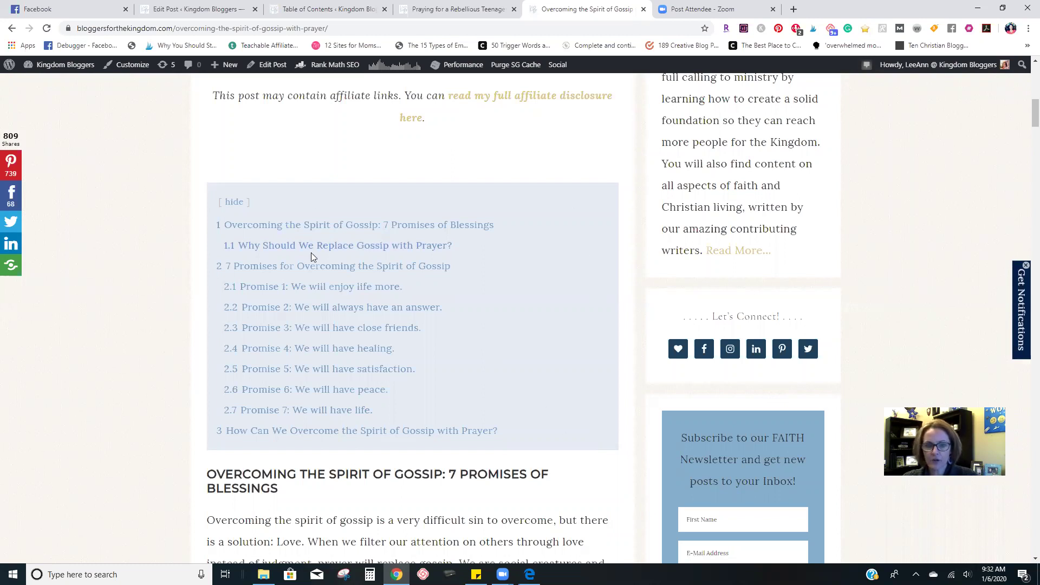
{"action": "left_click", "coordinate": [335, 8]}
{"action": "scroll", "coordinate": [1024, 120], "scroll_direction": "down", "scroll_amount": 3}
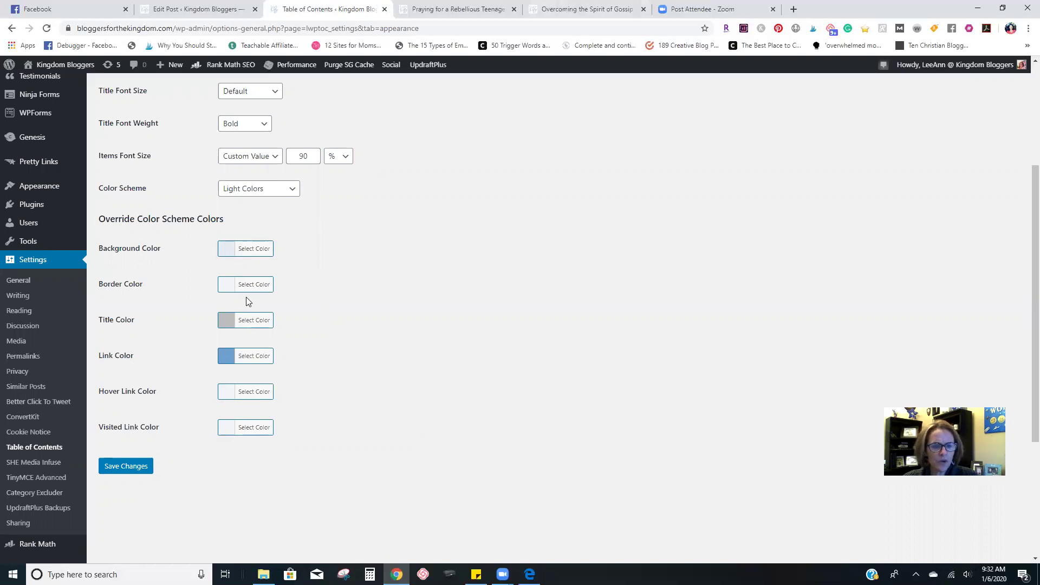
{"action": "left_click", "coordinate": [587, 9]}
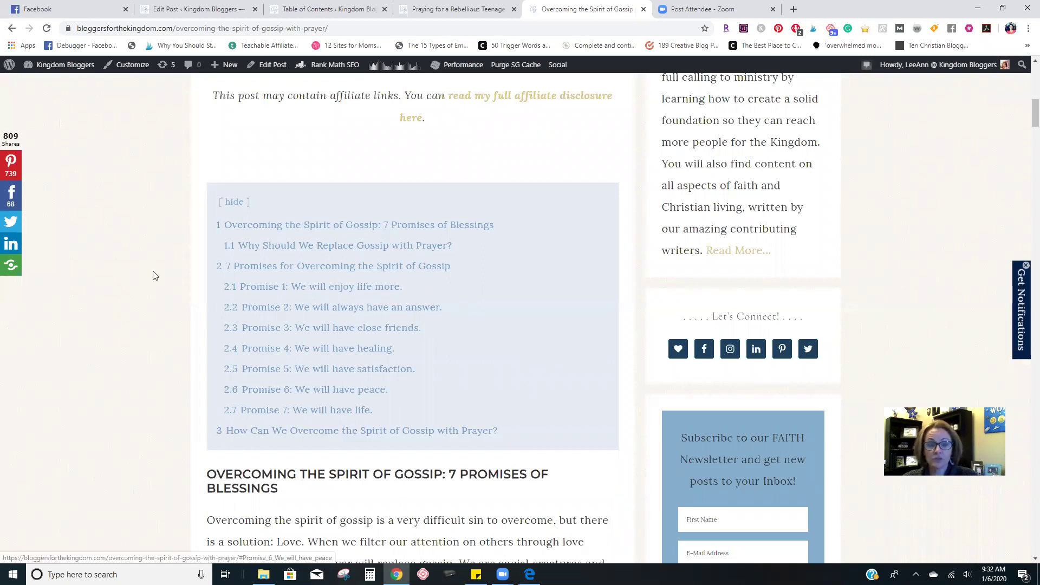
{"action": "left_click", "coordinate": [328, 7]}
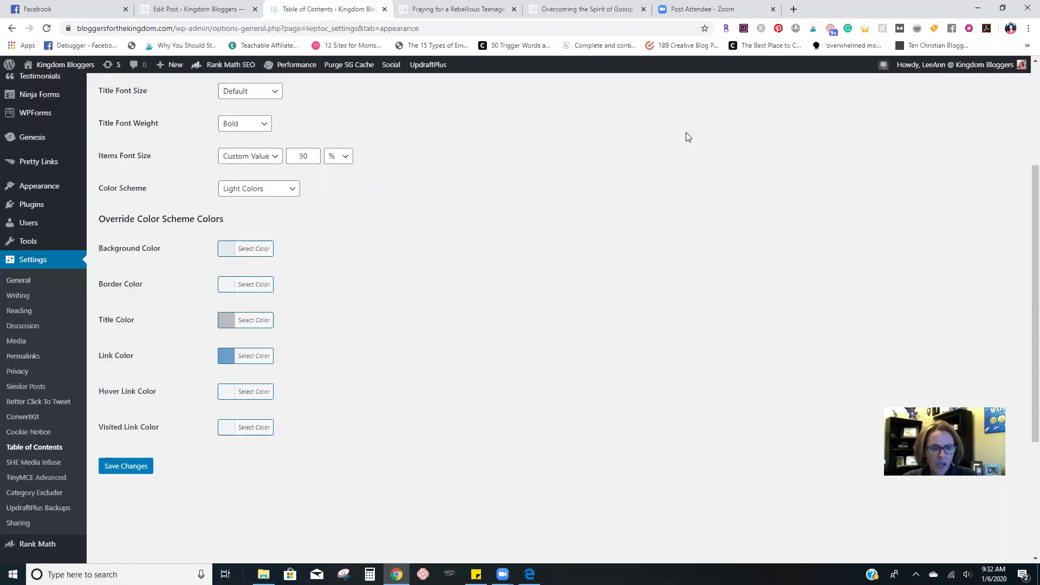
{"action": "scroll", "coordinate": [1024, 252], "scroll_direction": "up", "scroll_amount": 4}
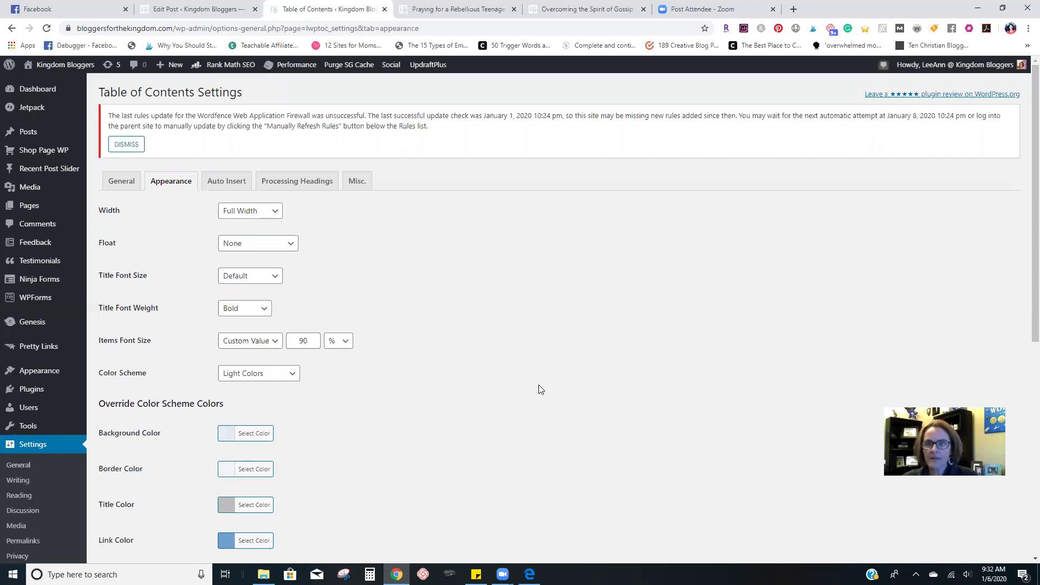
Step: Open the Auto Insert settings and check where the table of contents sits in the rebellious teenager post
{"action": "left_click", "coordinate": [221, 183]}
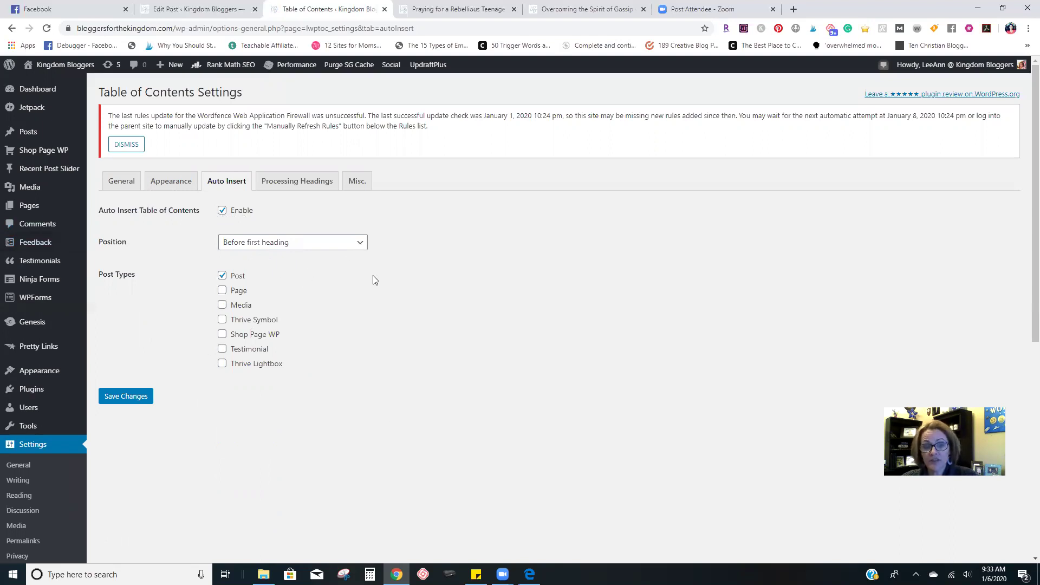
{"action": "left_click", "coordinate": [460, 9]}
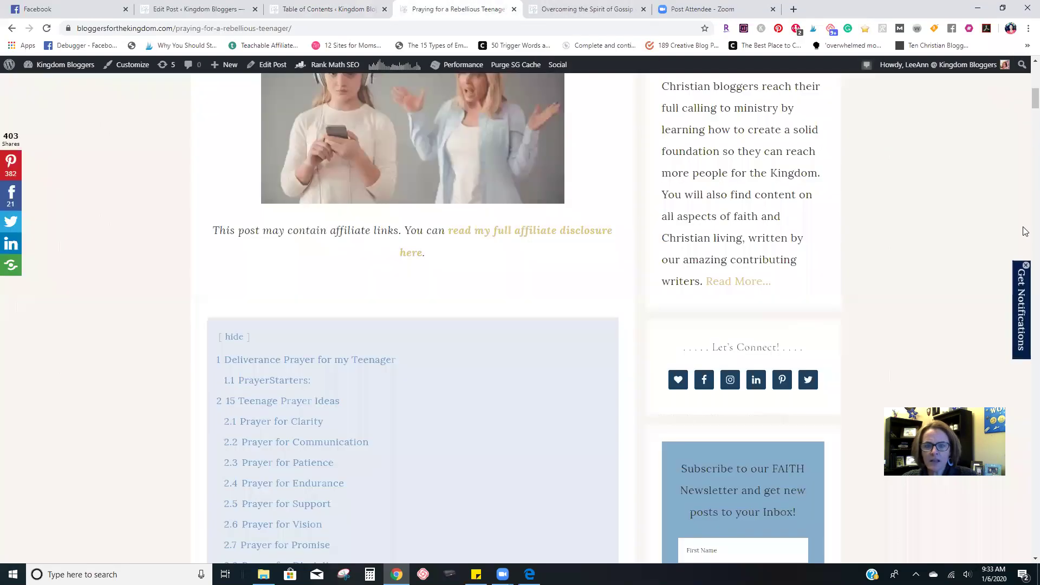
{"action": "scroll", "coordinate": [1025, 97], "scroll_direction": "up", "scroll_amount": 10}
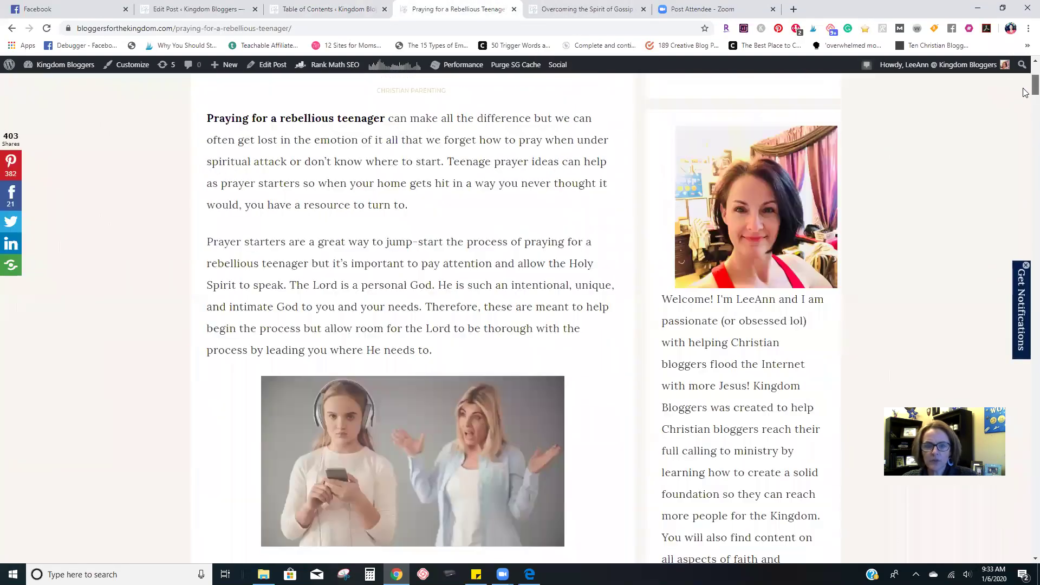
{"action": "scroll", "coordinate": [407, 190], "scroll_direction": "down", "scroll_amount": 6}
{"action": "scroll", "coordinate": [408, 191], "scroll_direction": "up", "scroll_amount": 4}
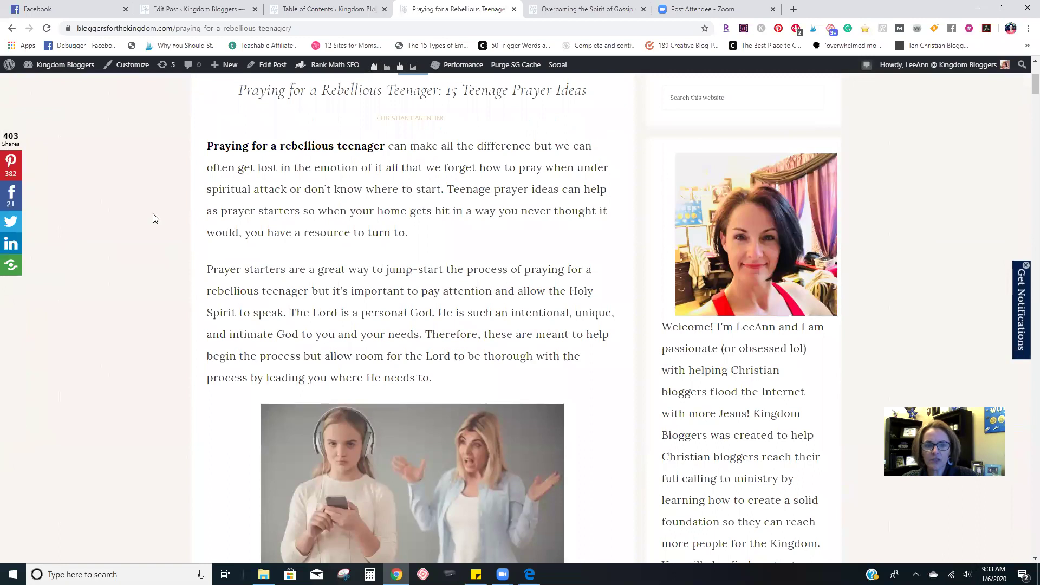
{"action": "scroll", "coordinate": [542, 422], "scroll_direction": "down", "scroll_amount": 3}
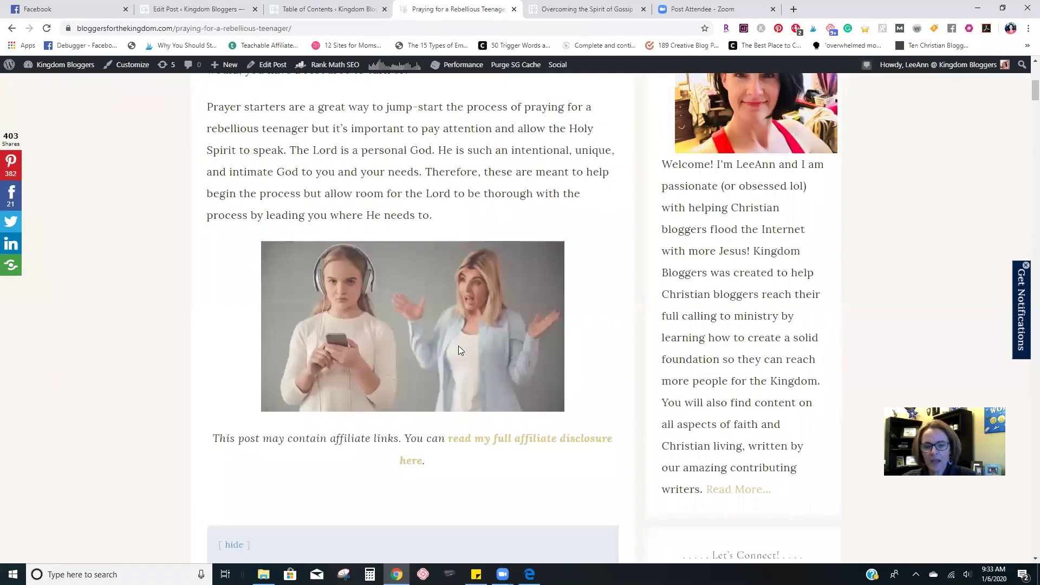
{"action": "scroll", "coordinate": [414, 445], "scroll_direction": "down", "scroll_amount": 1}
{"action": "scroll", "coordinate": [414, 446], "scroll_direction": "down", "scroll_amount": 4}
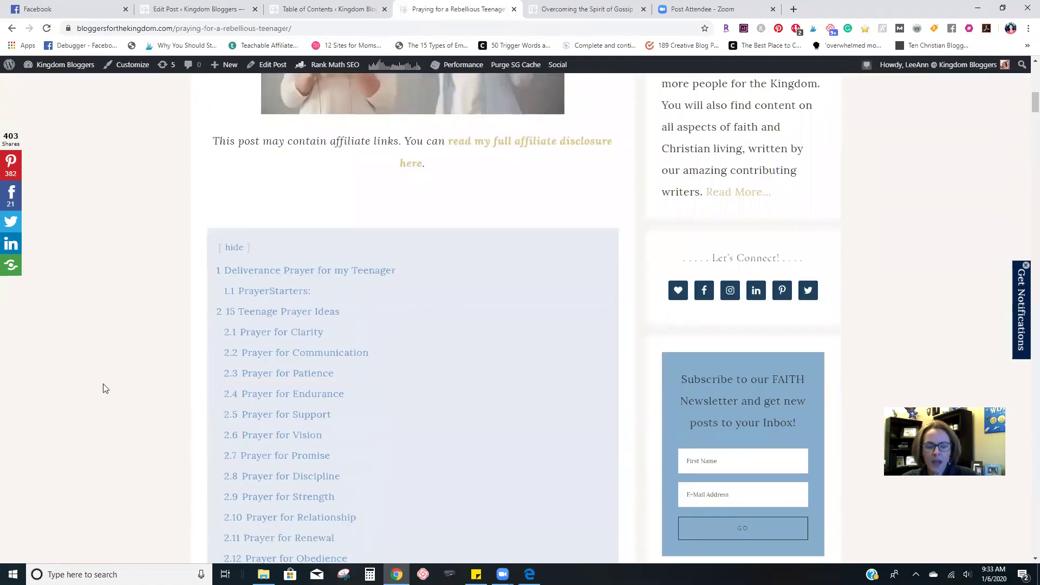
{"action": "scroll", "coordinate": [271, 407], "scroll_direction": "down", "scroll_amount": 7}
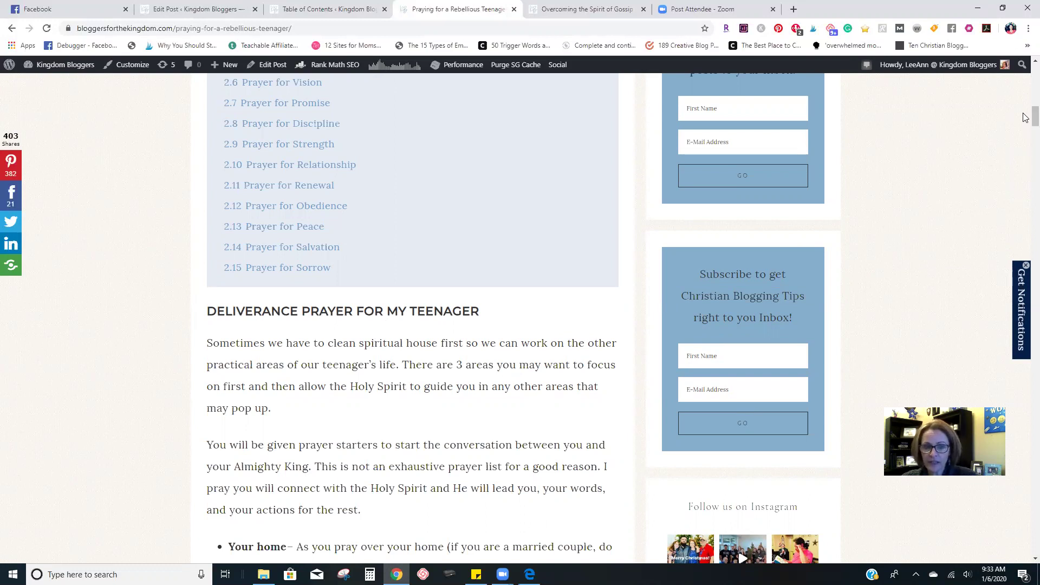
{"action": "scroll", "coordinate": [1026, 117], "scroll_direction": "up", "scroll_amount": 13}
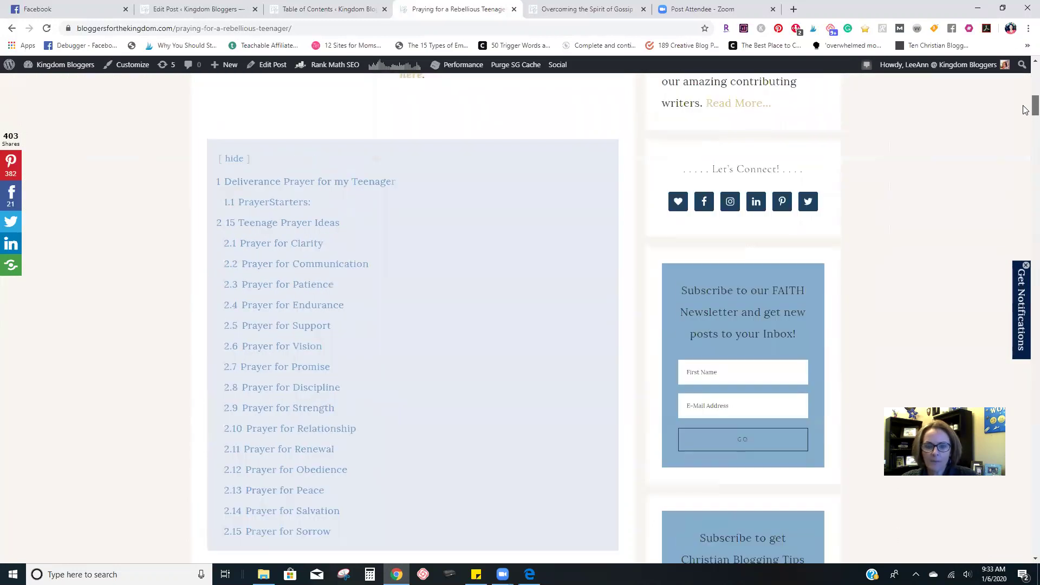
{"action": "scroll", "coordinate": [1026, 98], "scroll_direction": "up", "scroll_amount": 2}
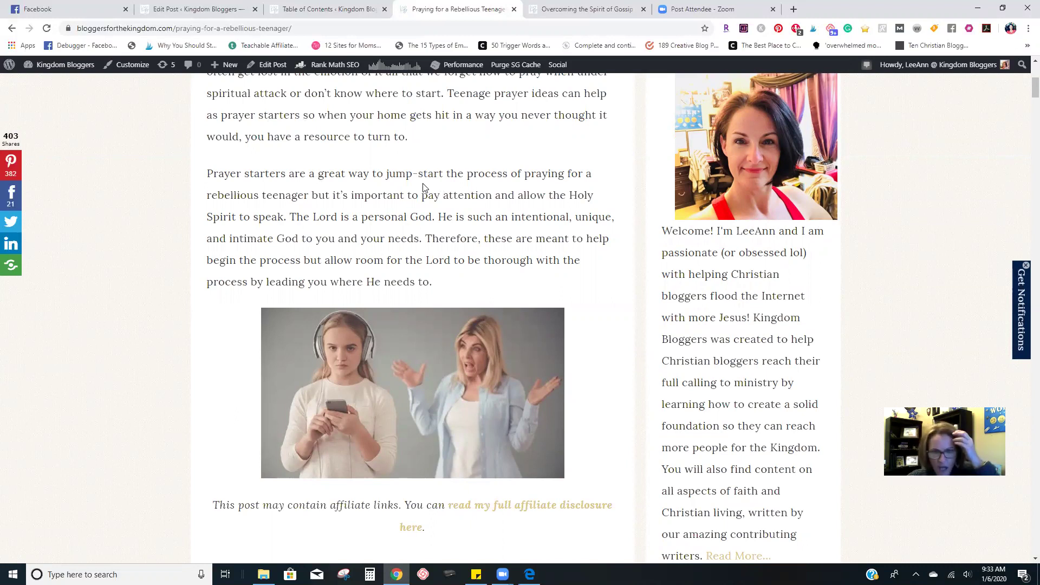
Step: Examine the outline and first heading in the rebellious teenager post, view the gossip post's outline, and return to the Auto Insert settings
{"action": "scroll", "coordinate": [301, 252], "scroll_direction": "down", "scroll_amount": 6}
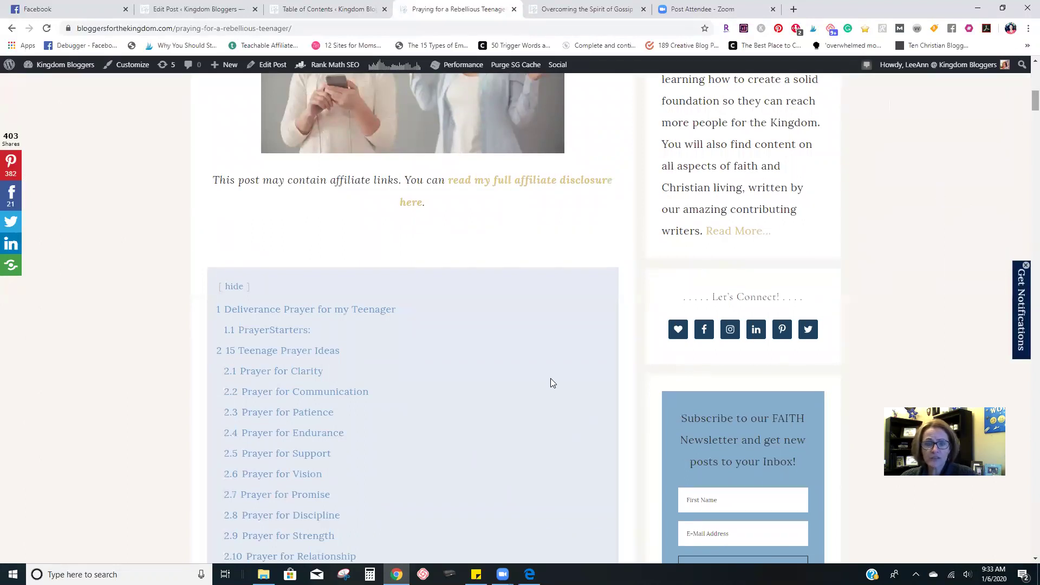
{"action": "scroll", "coordinate": [490, 464], "scroll_direction": "down", "scroll_amount": 4}
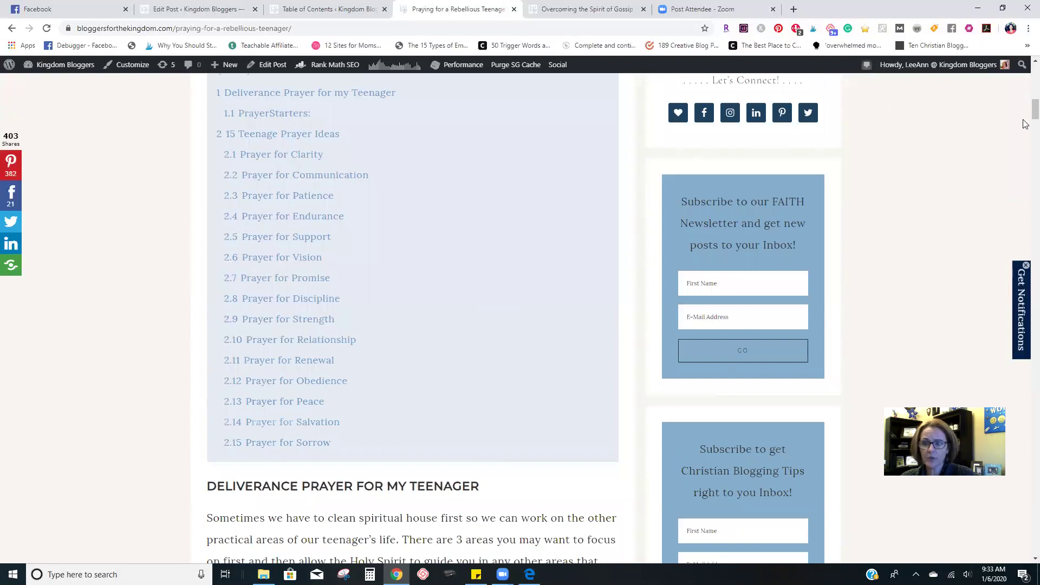
{"action": "left_click_drag", "start_coordinate": [1035, 108], "coordinate": [1035, 97]}
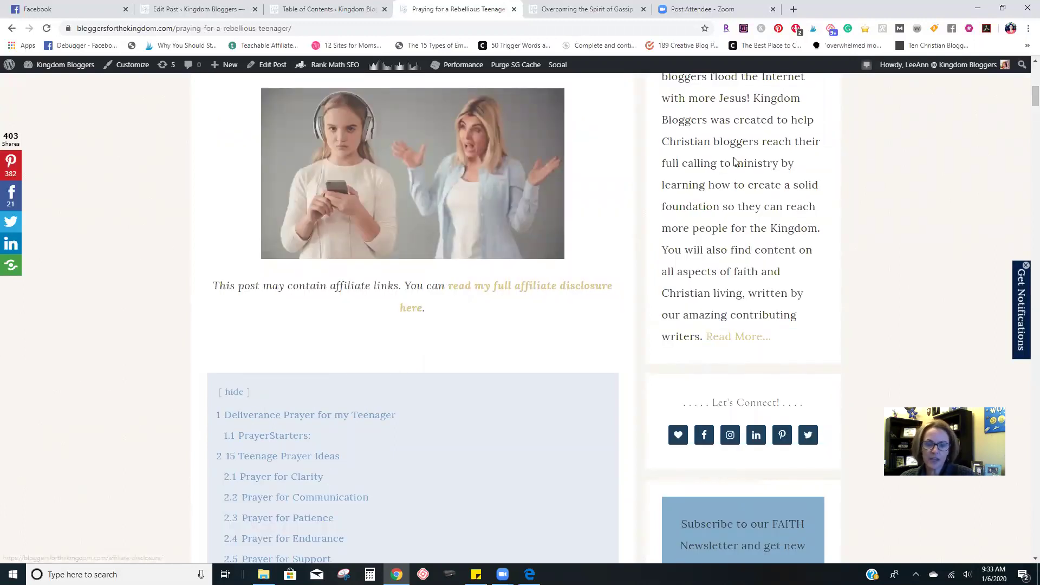
{"action": "left_click_drag", "start_coordinate": [1035, 98], "coordinate": [1025, 103]}
{"action": "scroll", "coordinate": [1025, 103], "scroll_direction": "down", "scroll_amount": 4}
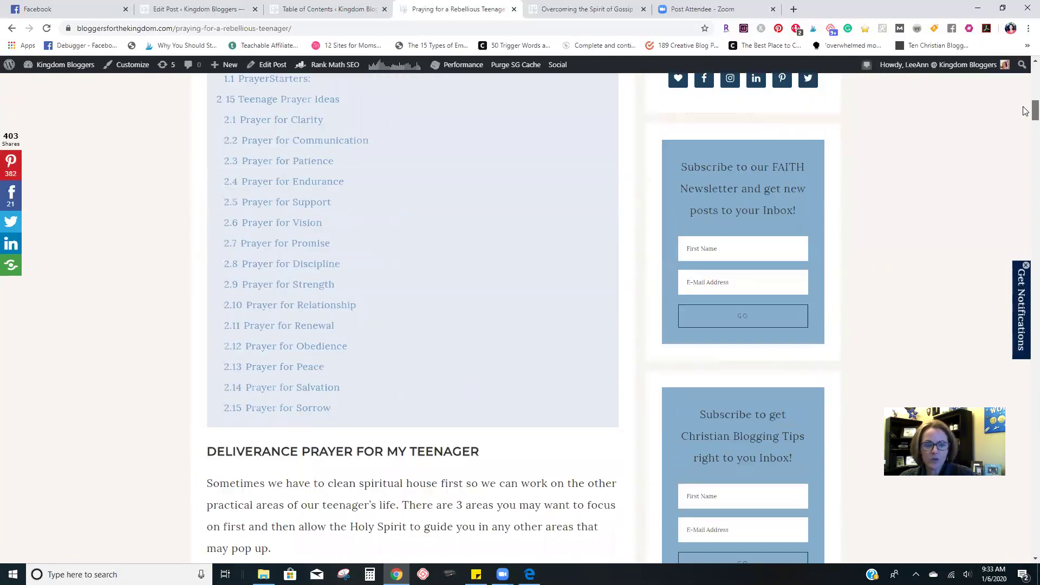
{"action": "scroll", "coordinate": [1026, 103], "scroll_direction": "up", "scroll_amount": 3}
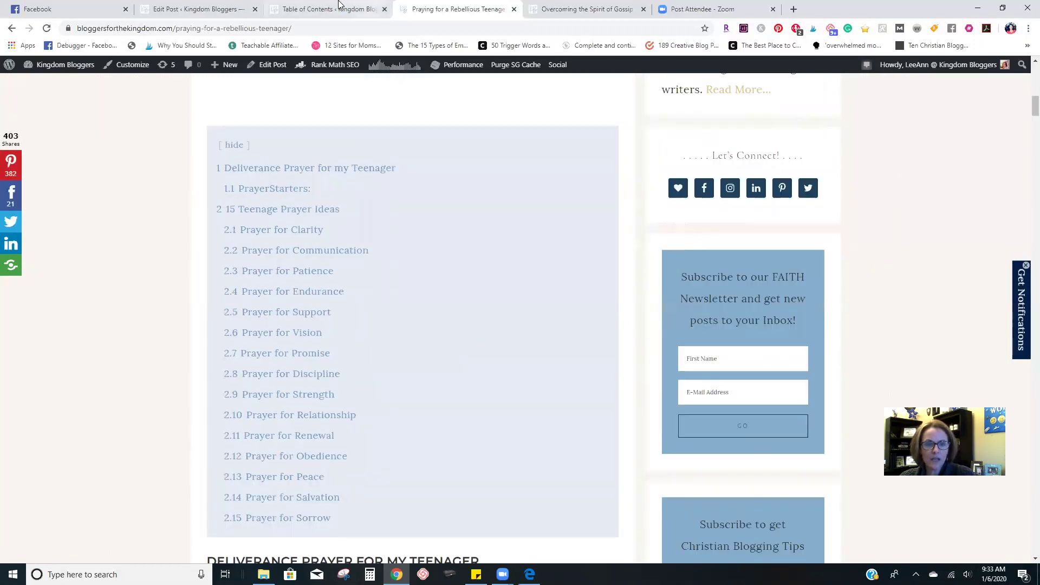
{"action": "left_click", "coordinate": [559, 6]}
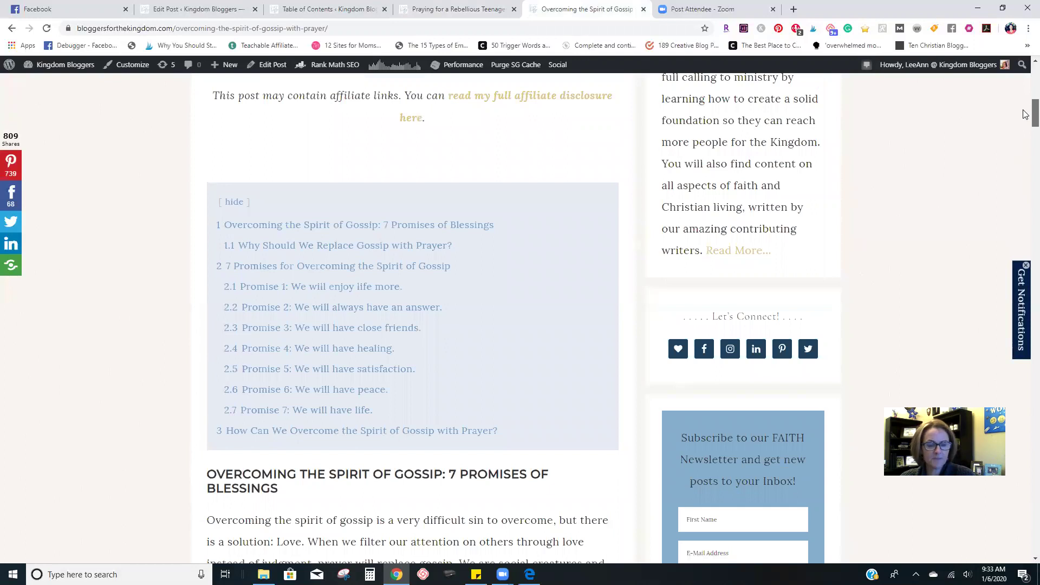
{"action": "left_click", "coordinate": [304, 7]}
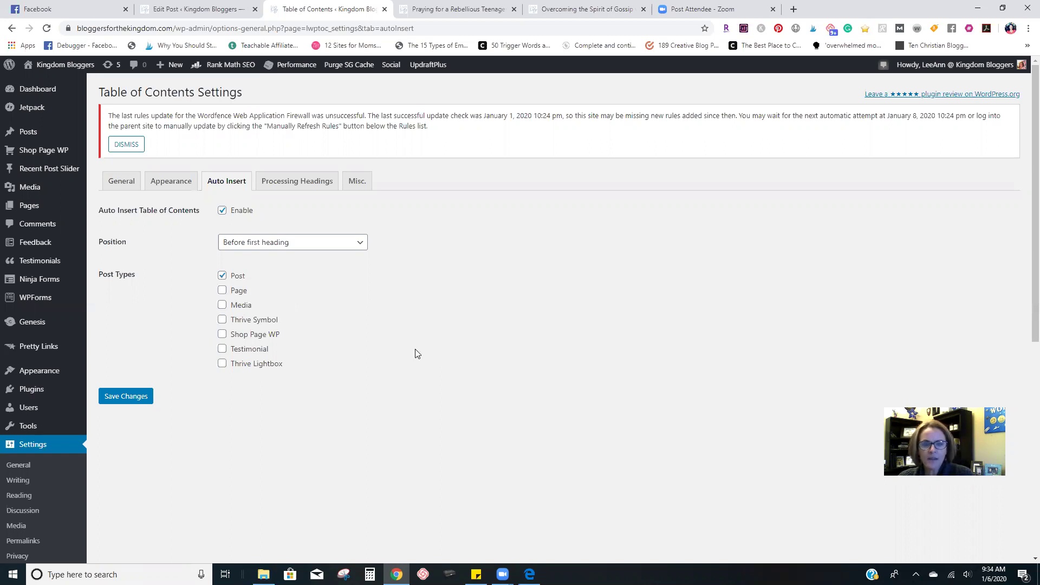
Step: Switch to the draft post in the editor and expand its Table of Contents box to show the per-post options
{"action": "left_click", "coordinate": [171, 8]}
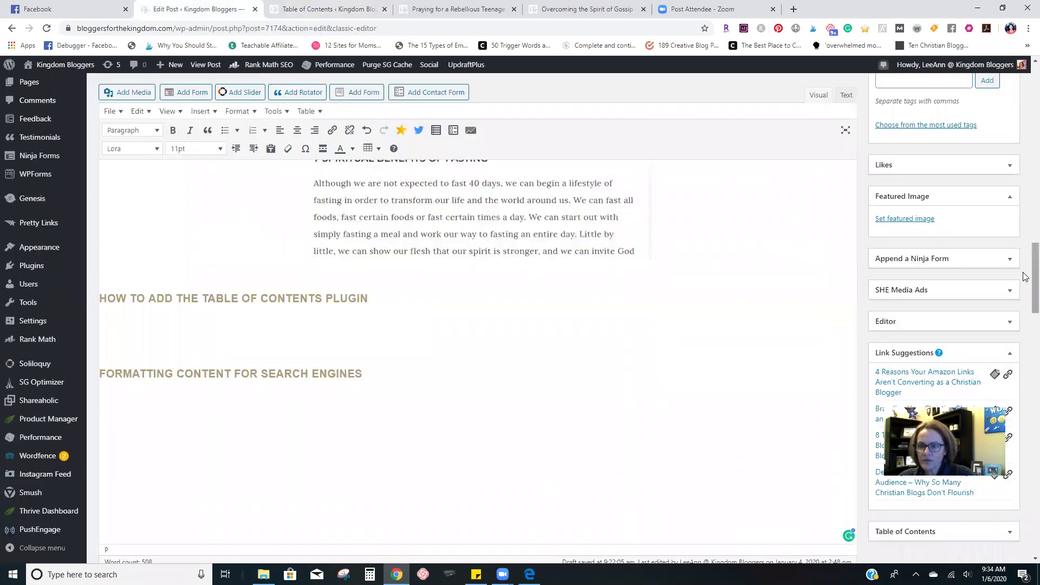
{"action": "scroll", "coordinate": [1025, 283], "scroll_direction": "down", "scroll_amount": 2}
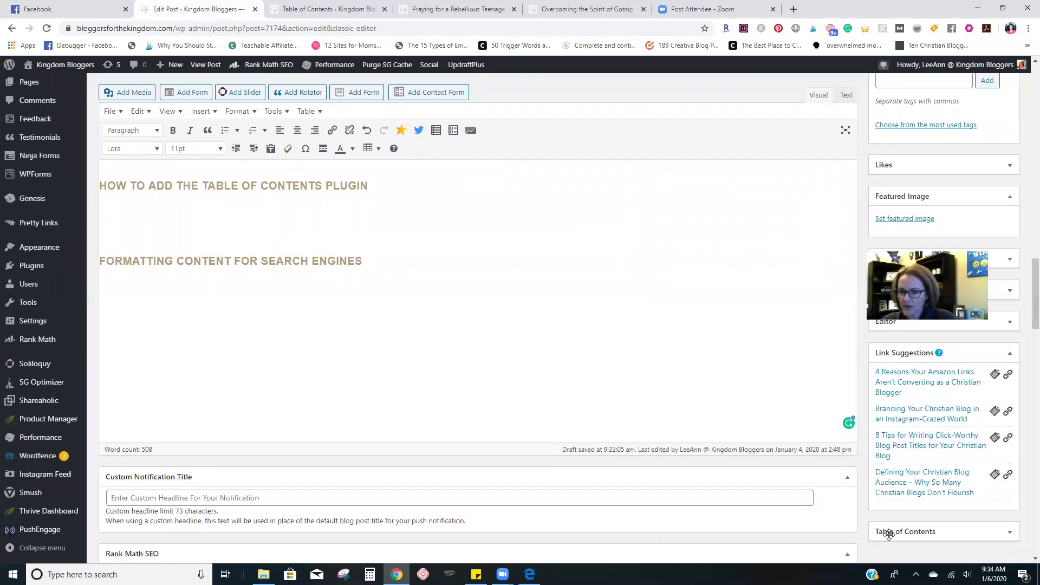
{"action": "left_click_drag", "start_coordinate": [1026, 291], "coordinate": [1025, 297]}
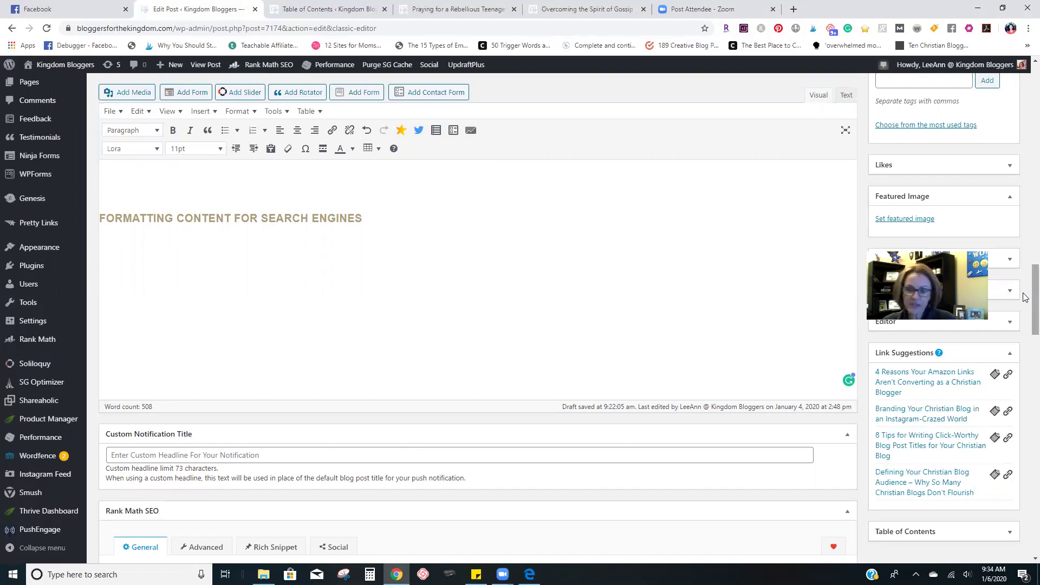
{"action": "left_click", "coordinate": [925, 534]}
{"action": "scroll", "coordinate": [829, 490], "scroll_direction": "down", "scroll_amount": 3}
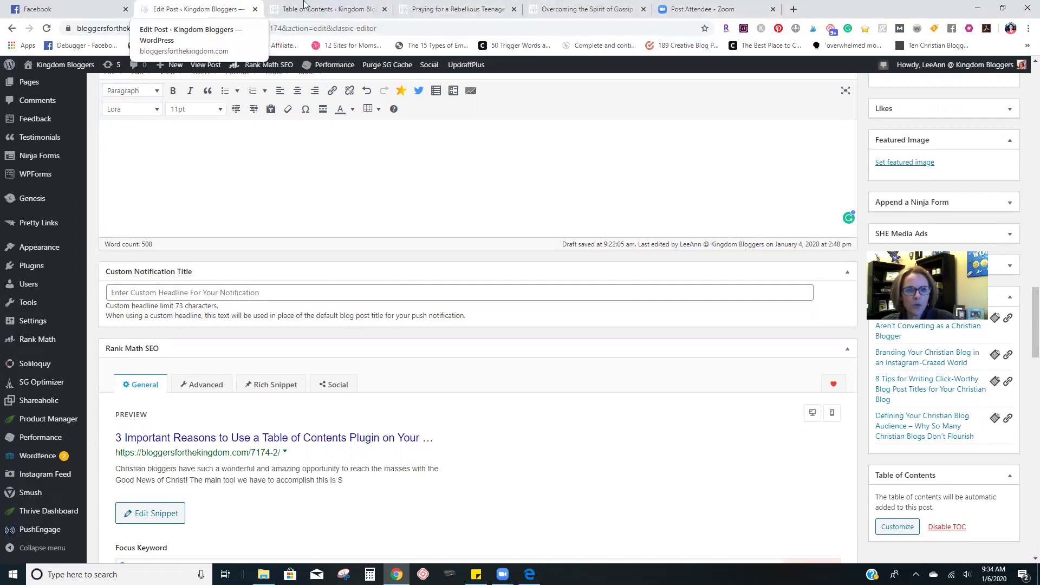
Step: Close the Table of Contents settings page and view the contents lists in the rebellious teenager and gossip posts
{"action": "left_click", "coordinate": [368, 9]}
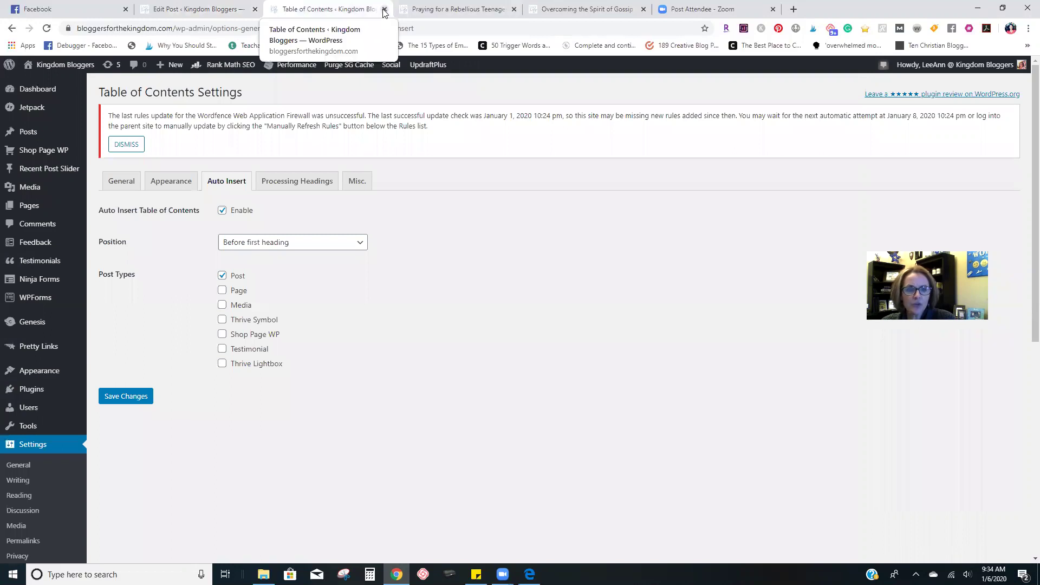
{"action": "left_click", "coordinate": [383, 10]}
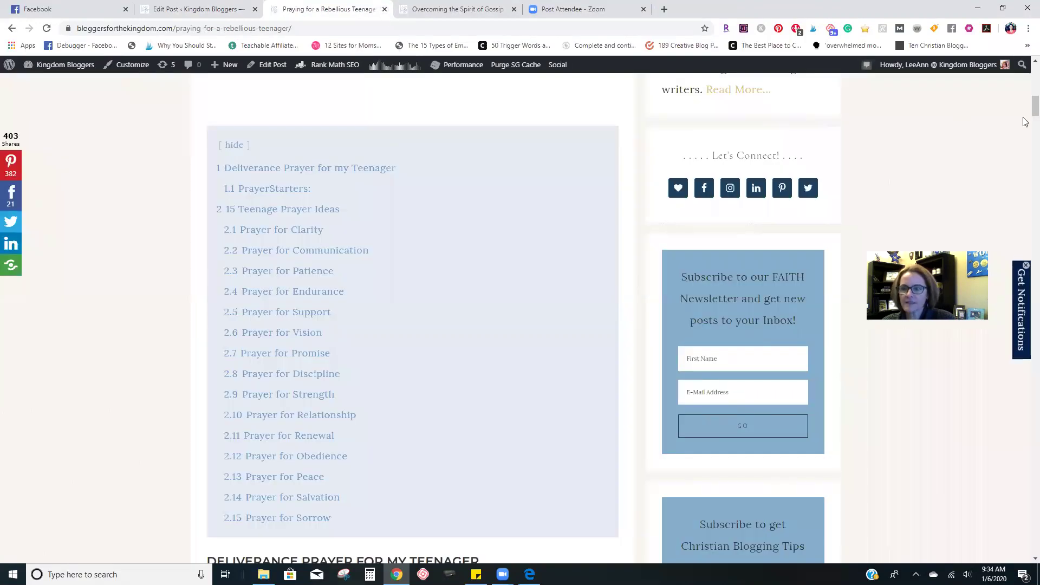
{"action": "scroll", "coordinate": [1026, 121], "scroll_direction": "down", "scroll_amount": 1}
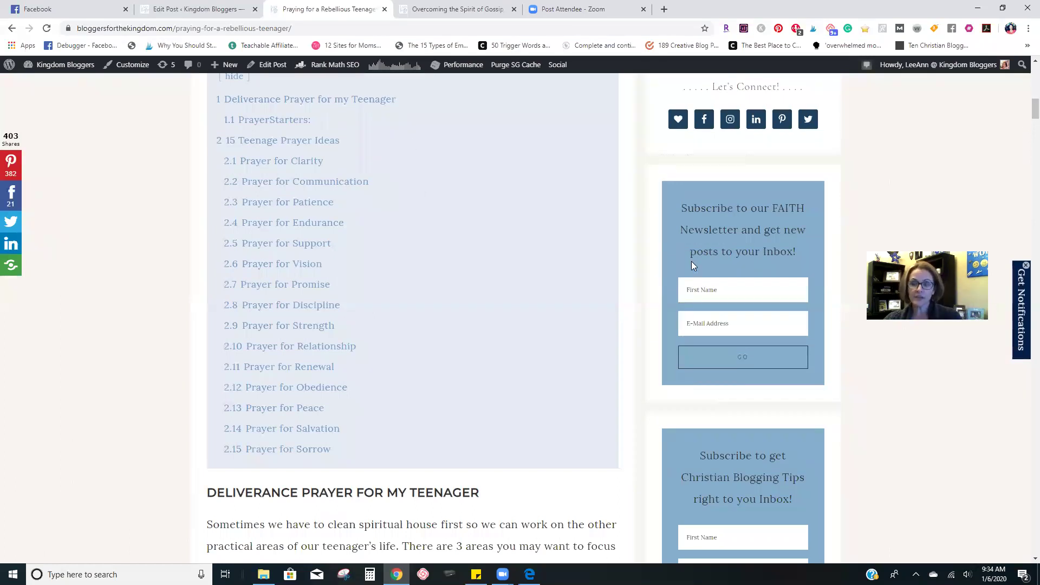
{"action": "scroll", "coordinate": [1026, 109], "scroll_direction": "up", "scroll_amount": 1}
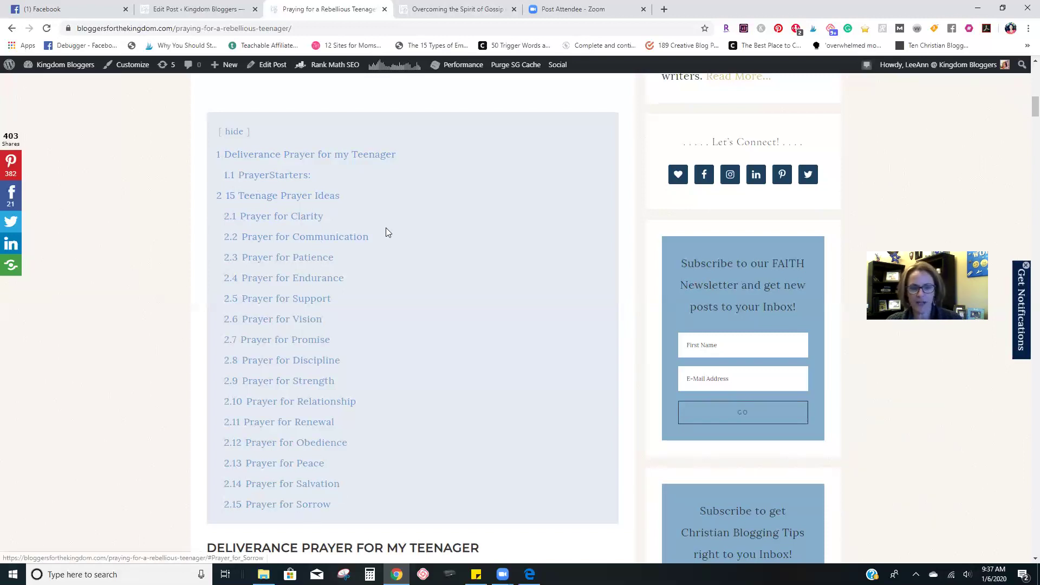
{"action": "left_click", "coordinate": [448, 8]}
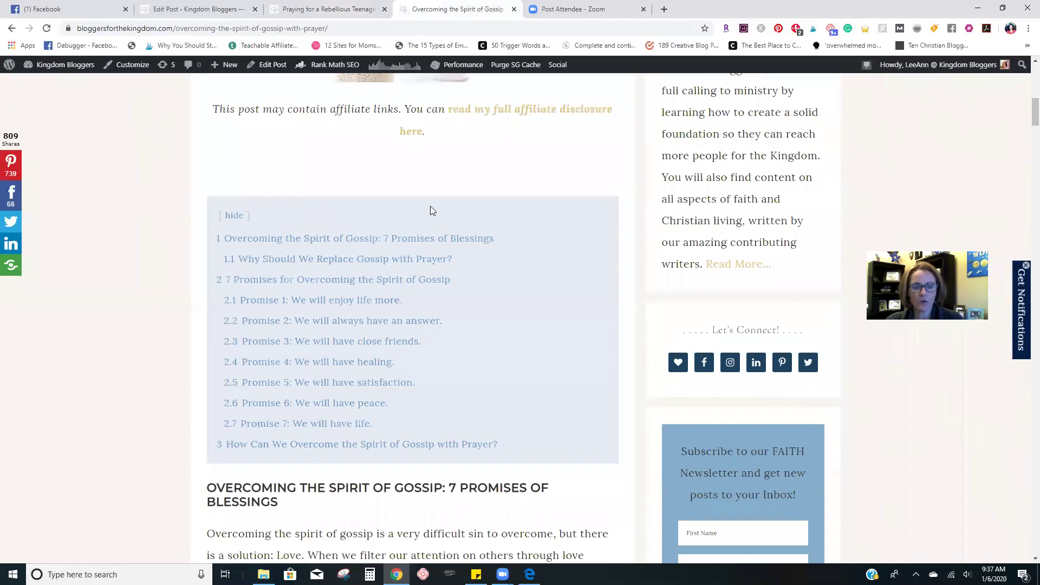